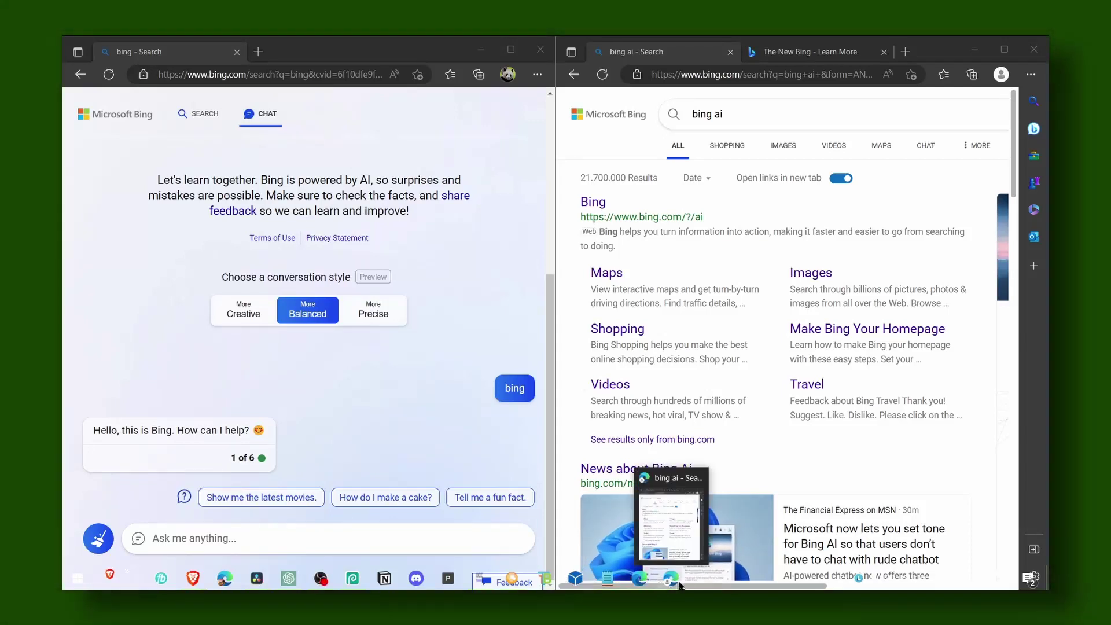
Step: Show the notes with the video title, then hide them and return to the browsers
{"action": "left_click", "coordinate": [608, 579]}
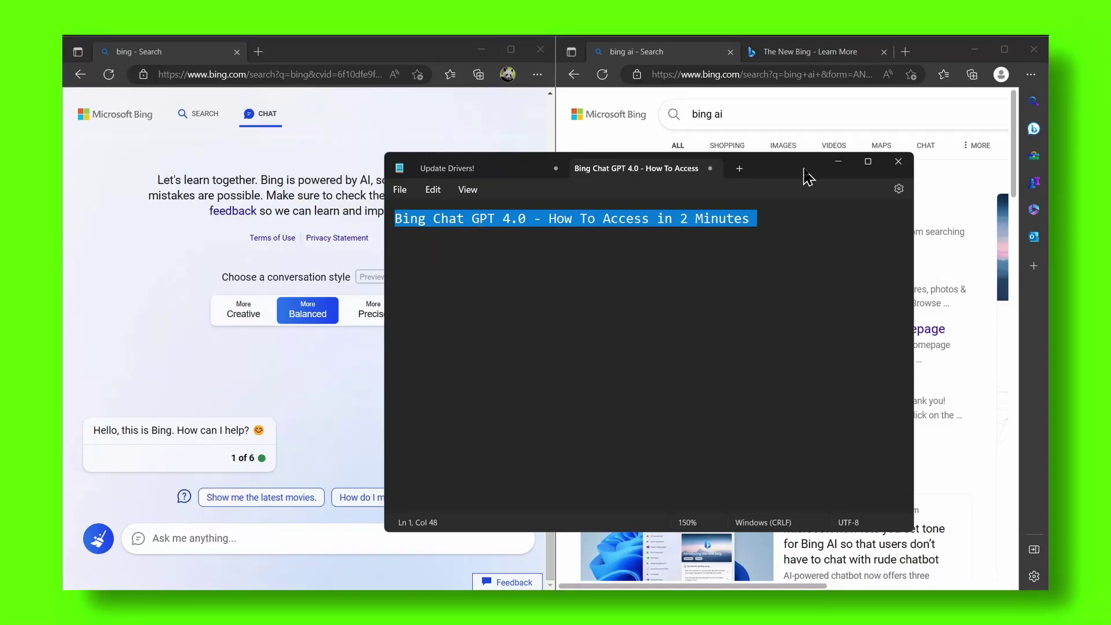
{"action": "left_click", "coordinate": [832, 163]}
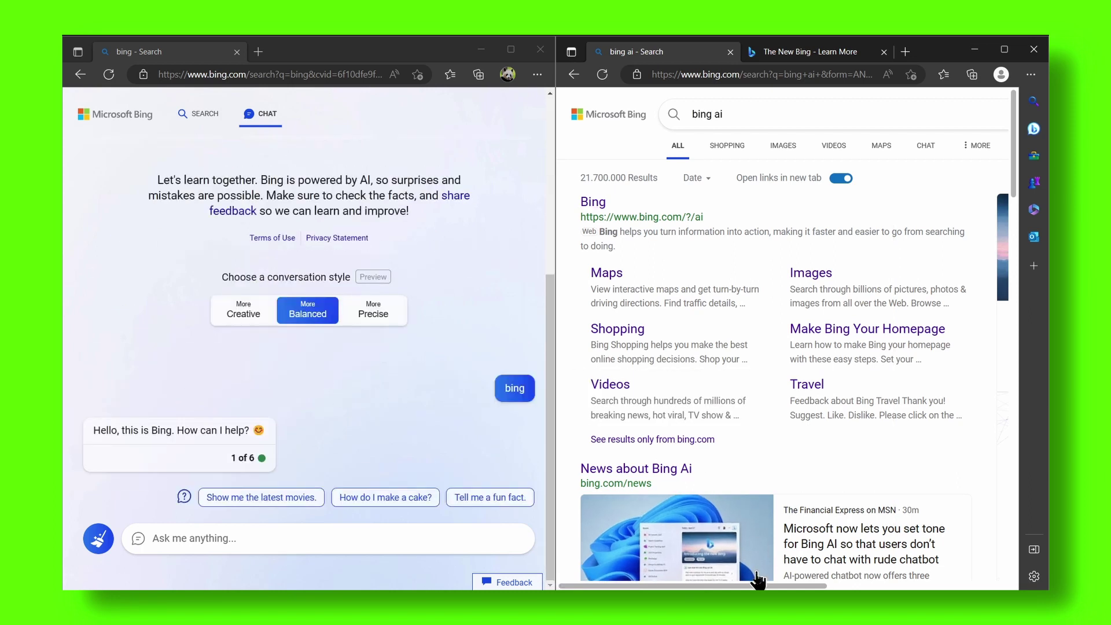
{"action": "left_click", "coordinate": [764, 584]}
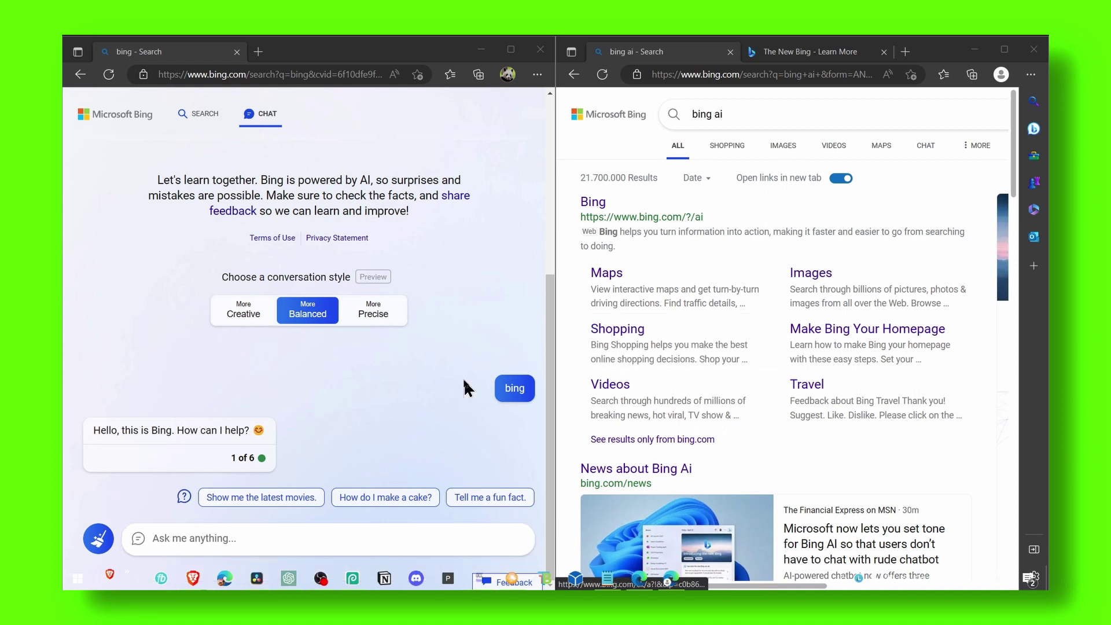
{"action": "left_click", "coordinate": [465, 389]}
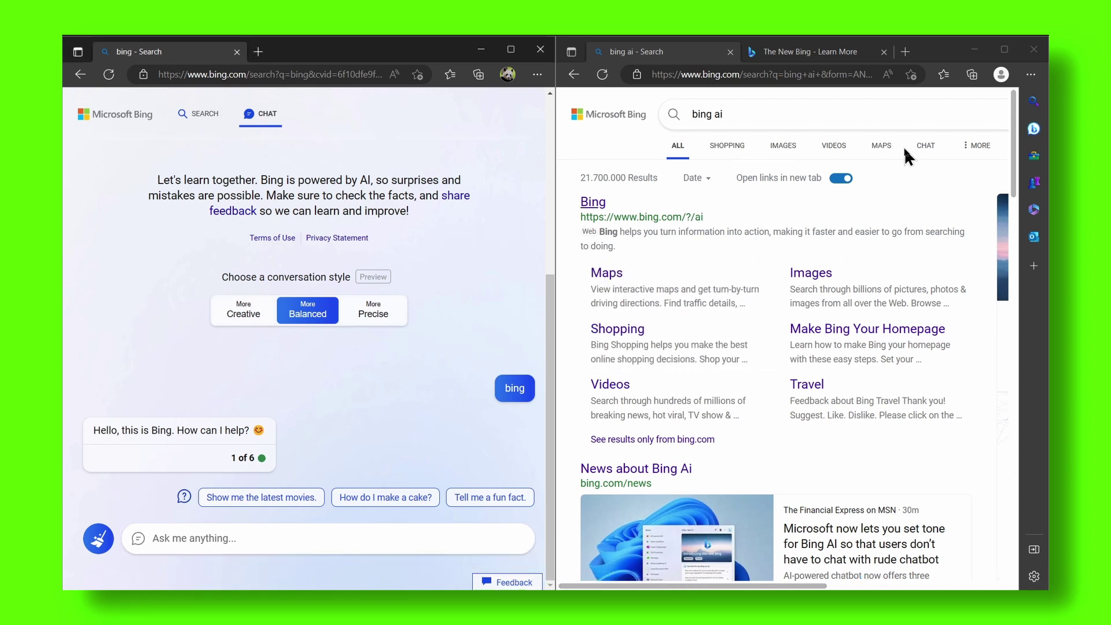
Step: Enter Bing chat from the results and reach the 'Access the new Bing faster' page
{"action": "left_click", "coordinate": [923, 148]}
{"action": "left_click", "coordinate": [999, 103]}
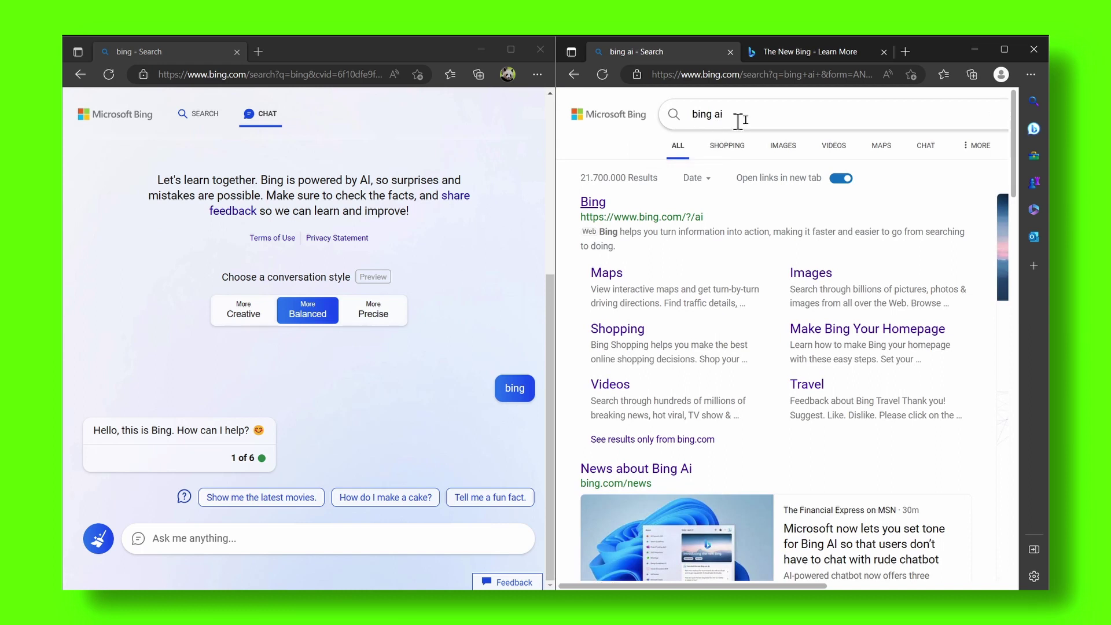
{"action": "left_click", "coordinate": [926, 147]}
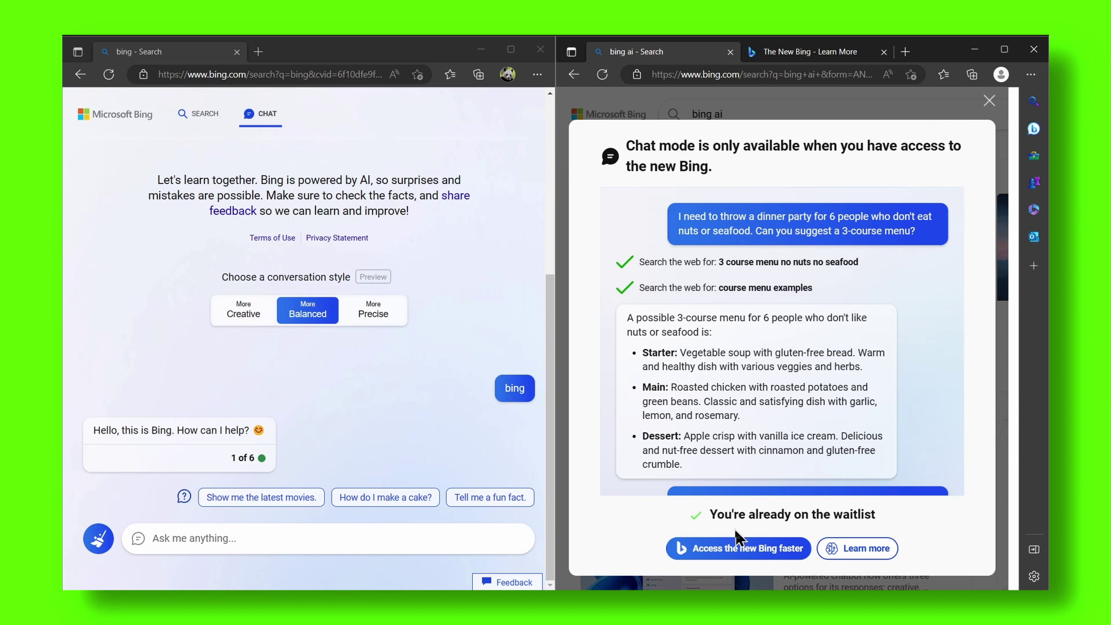
{"action": "left_click", "coordinate": [735, 549]}
{"action": "scroll", "coordinate": [686, 277], "scroll_direction": "down", "scroll_amount": 2}
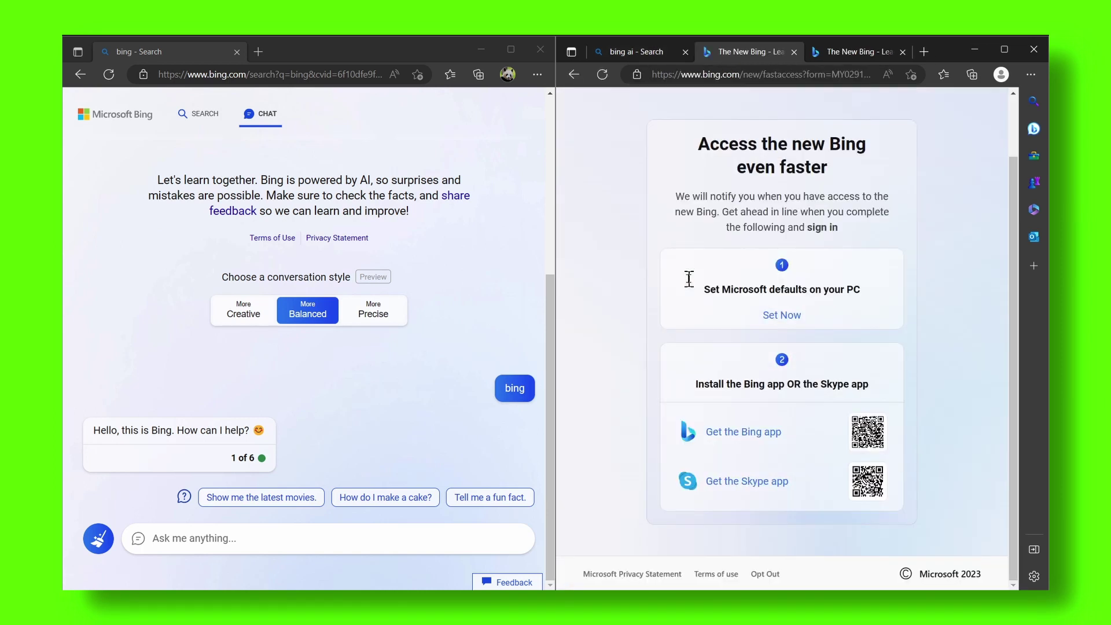
{"action": "left_click", "coordinate": [727, 292]}
Step: Open Default apps in Windows Settings and resize the window to show the browsers
{"action": "key", "text": "super"}
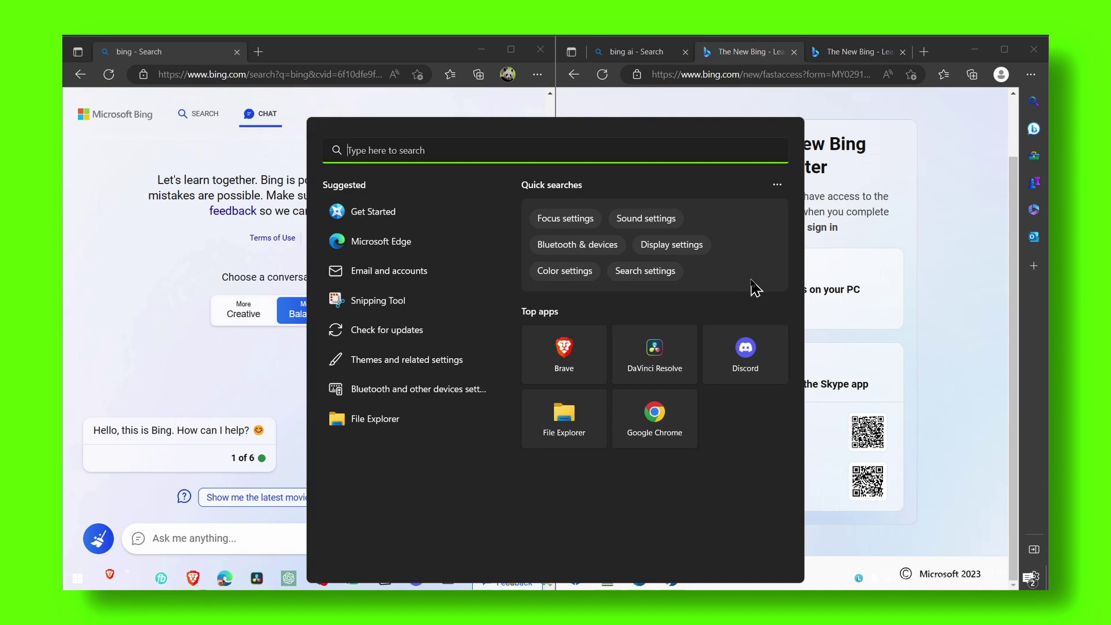
{"action": "type", "text": "default apps"}
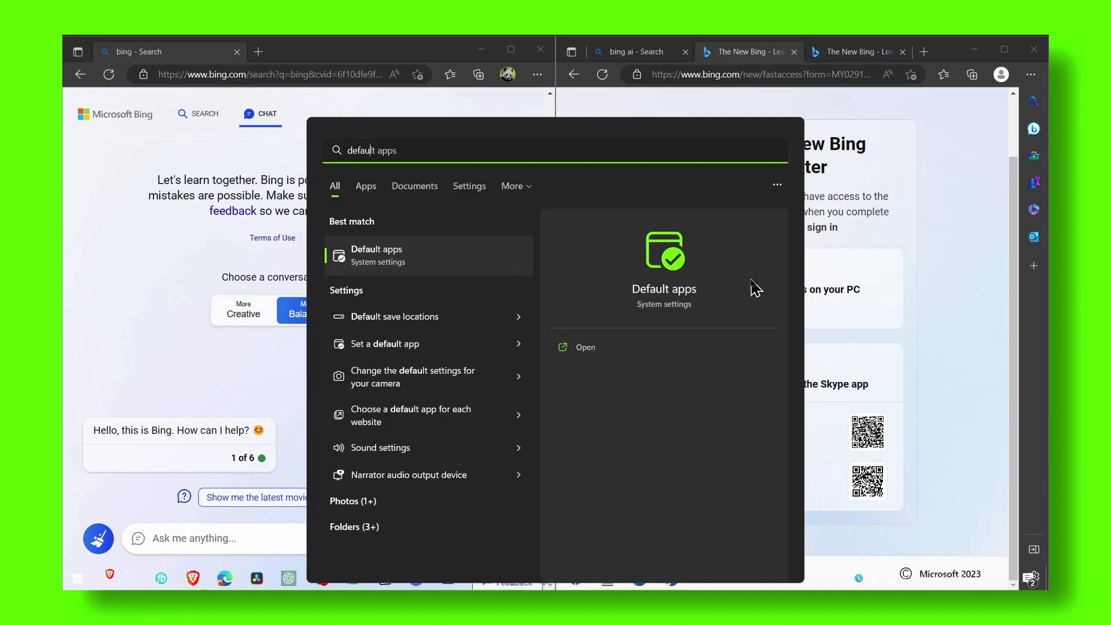
{"action": "left_click", "coordinate": [492, 261]}
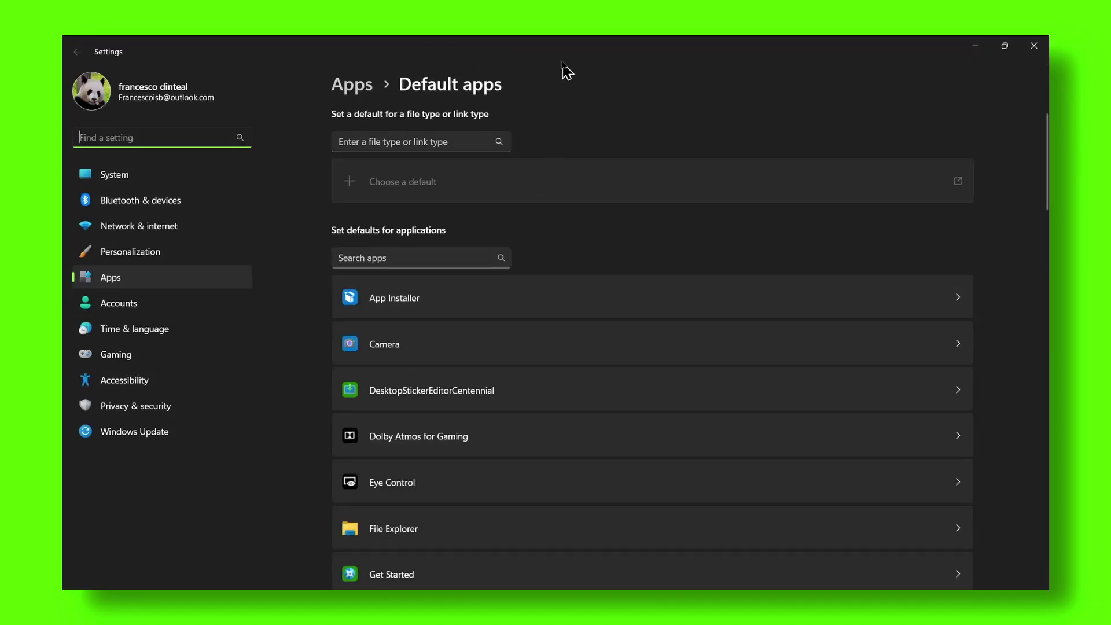
{"action": "left_click_drag", "start_coordinate": [562, 65], "coordinate": [548, 162]}
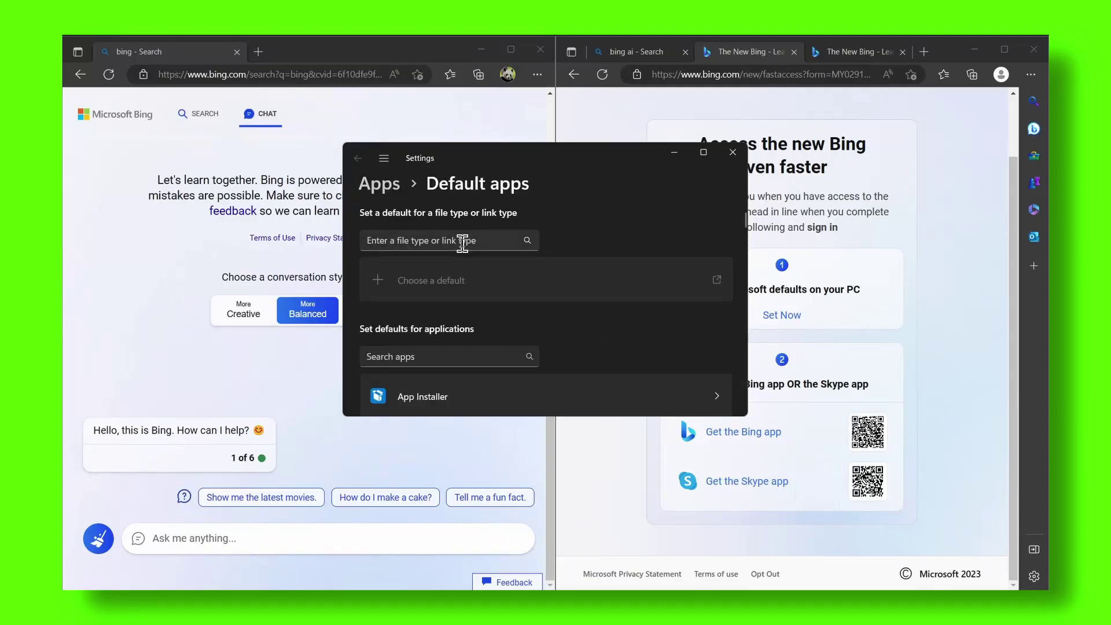
Step: Check the MICROSOFT-EDGE link handler, then search apps and open Microsoft Edge's defaults
{"action": "left_click", "coordinate": [461, 248]}
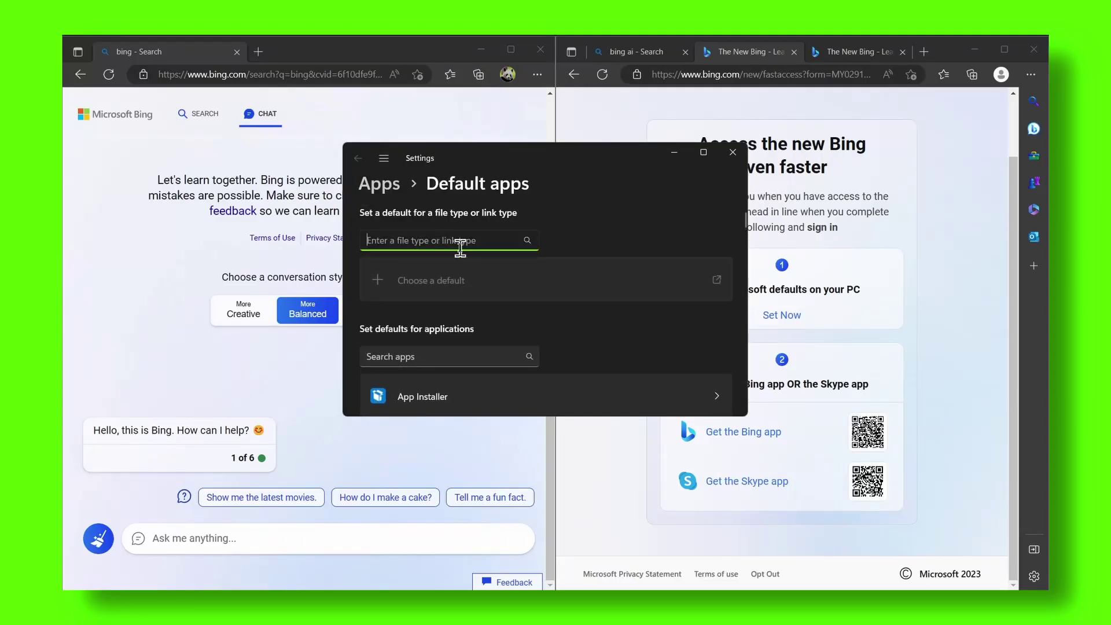
{"action": "type", "text": "edge"}
{"action": "scroll", "coordinate": [527, 277], "scroll_direction": "down", "scroll_amount": 2}
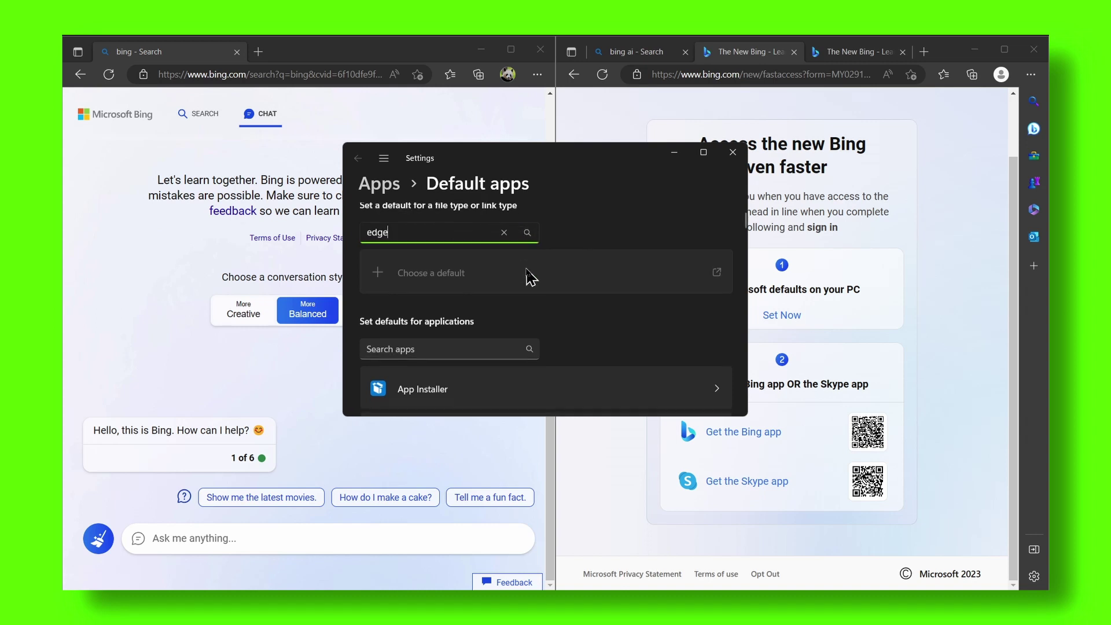
{"action": "scroll", "coordinate": [528, 278], "scroll_direction": "down", "scroll_amount": 2}
{"action": "scroll", "coordinate": [527, 279], "scroll_direction": "down", "scroll_amount": 2}
{"action": "scroll", "coordinate": [527, 279], "scroll_direction": "up", "scroll_amount": 3}
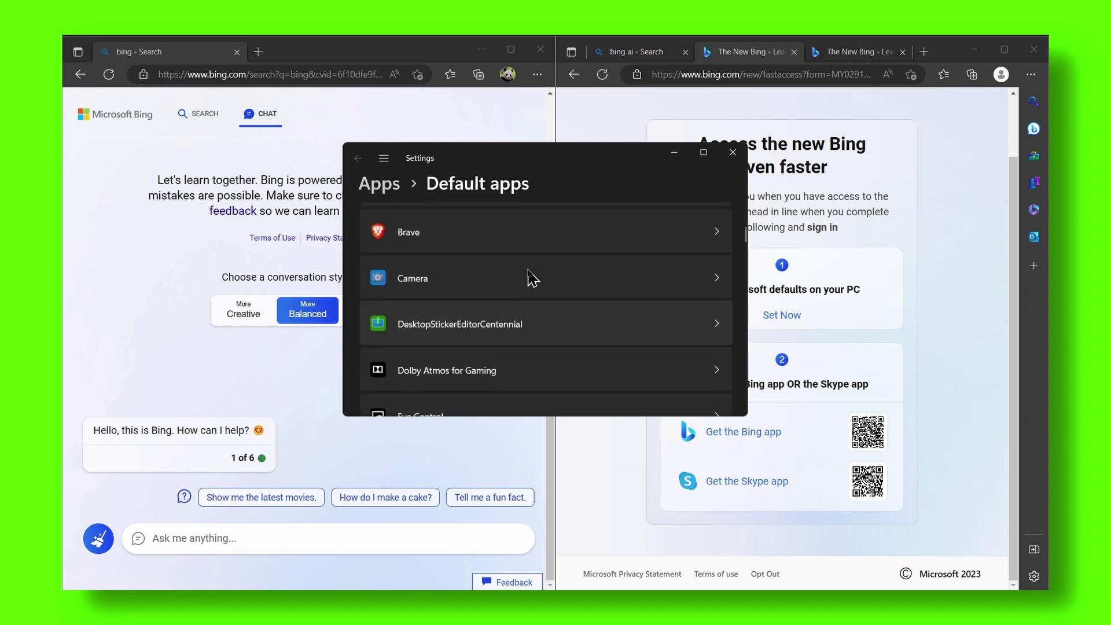
{"action": "scroll", "coordinate": [527, 279], "scroll_direction": "up", "scroll_amount": 3}
{"action": "key", "text": "ctrl+a"}
{"action": "type", "text": "m"}
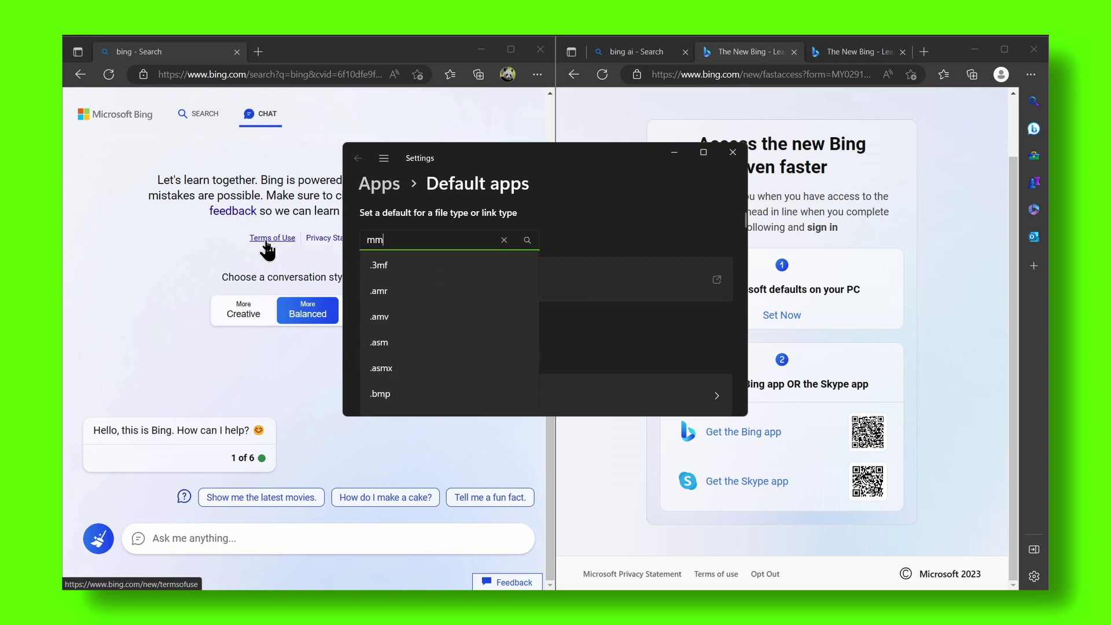
{"action": "type", "text": "icro"}
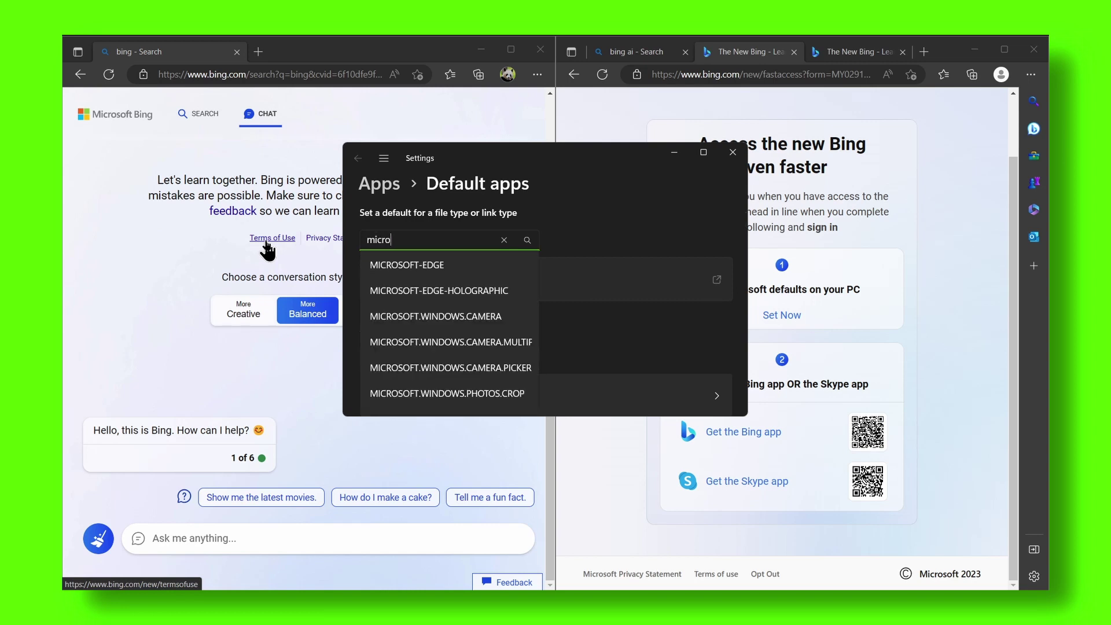
{"action": "left_click", "coordinate": [393, 265]}
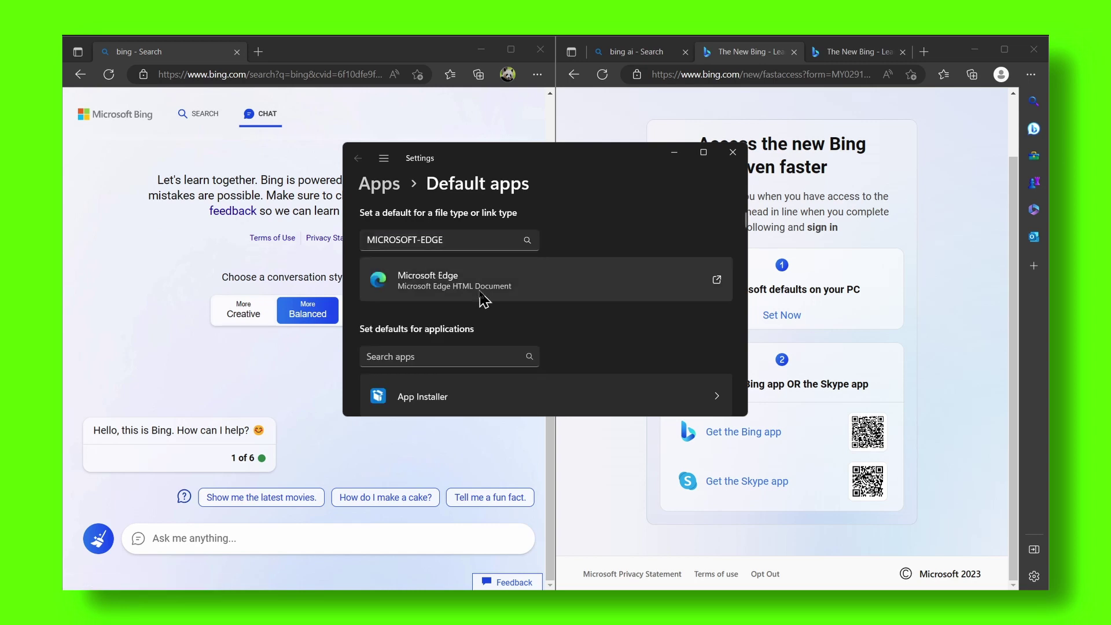
{"action": "left_click", "coordinate": [587, 289]}
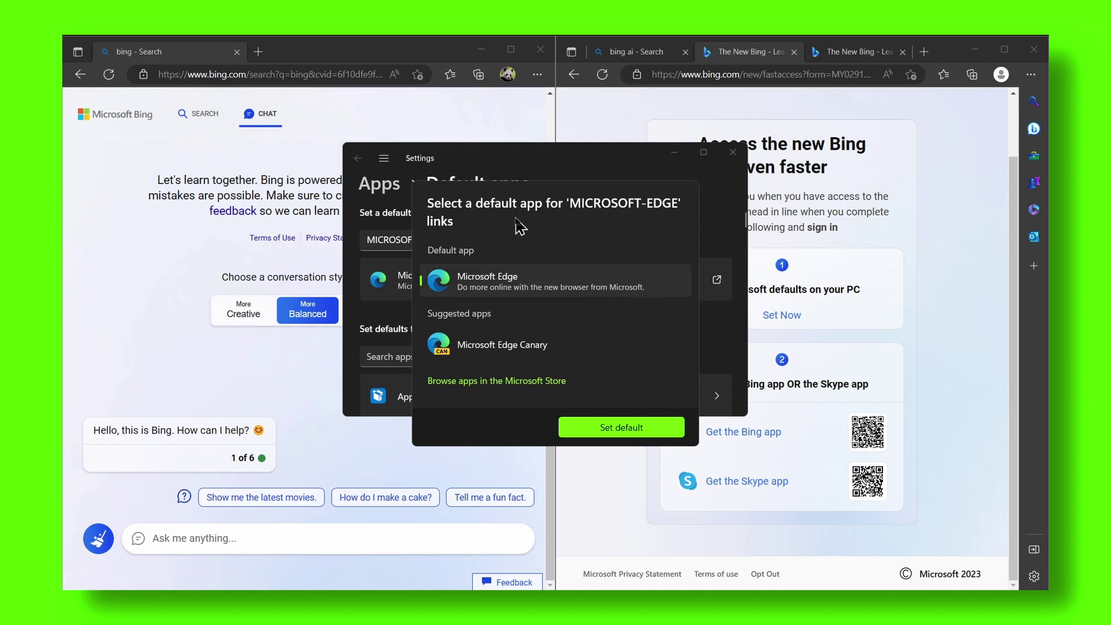
{"action": "left_click", "coordinate": [705, 252]}
{"action": "scroll", "coordinate": [603, 281], "scroll_direction": "down", "scroll_amount": 2}
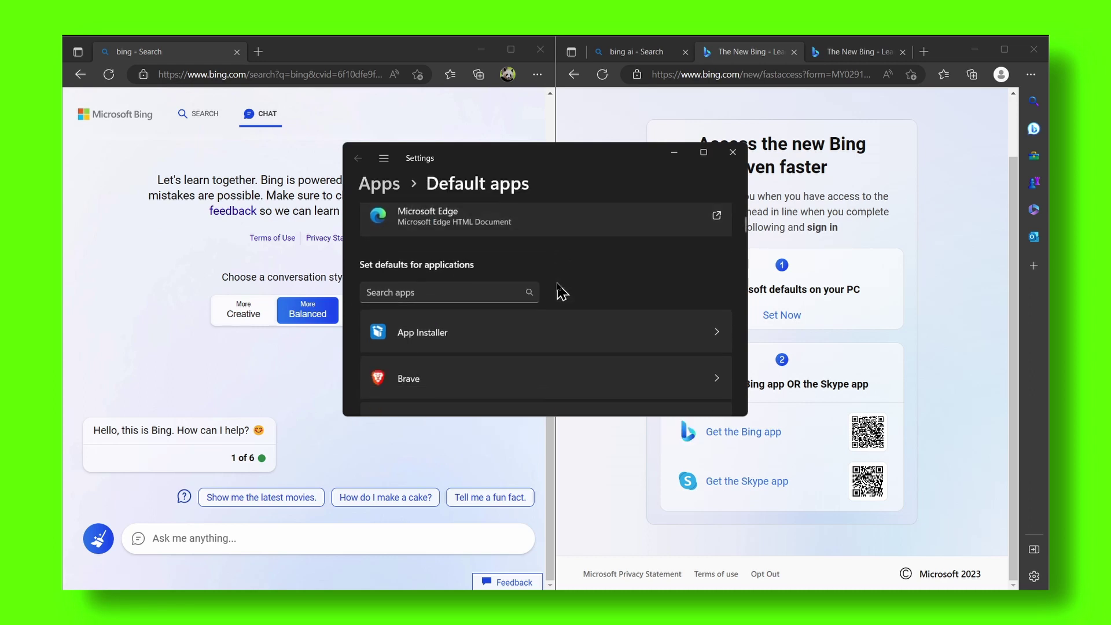
{"action": "scroll", "coordinate": [560, 293], "scroll_direction": "down", "scroll_amount": 3}
{"action": "scroll", "coordinate": [557, 290], "scroll_direction": "up", "scroll_amount": 2}
{"action": "scroll", "coordinate": [556, 290], "scroll_direction": "up", "scroll_amount": 1}
{"action": "left_click", "coordinate": [455, 263]}
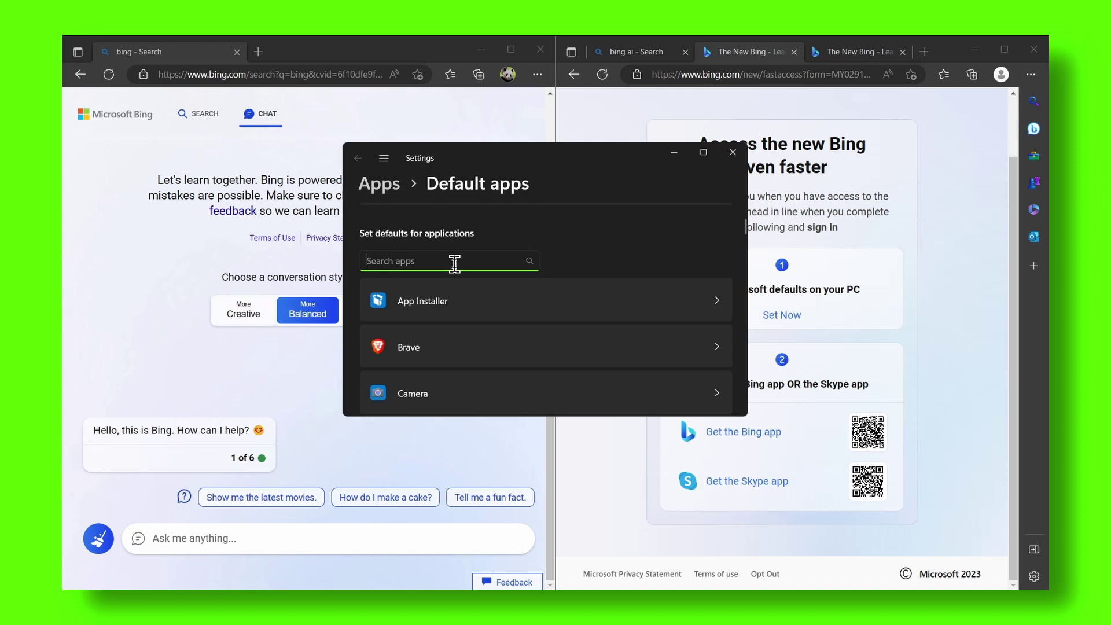
{"action": "type", "text": "edge"}
{"action": "left_click", "coordinate": [456, 302]}
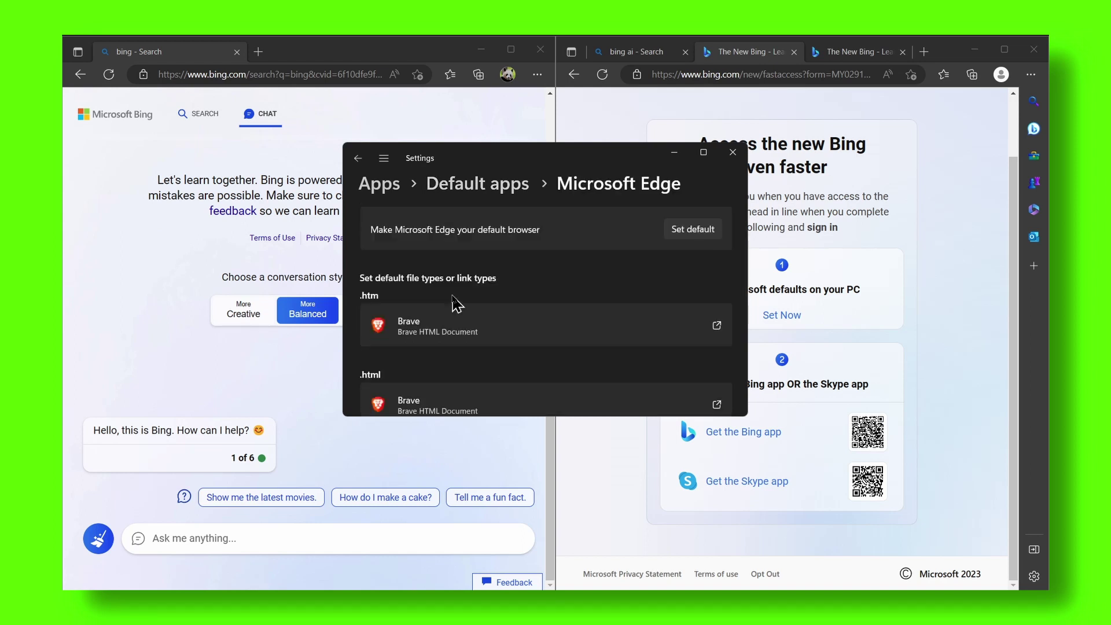
{"action": "scroll", "coordinate": [461, 304], "scroll_direction": "down", "scroll_amount": 1}
{"action": "scroll", "coordinate": [538, 295], "scroll_direction": "up", "scroll_amount": 1}
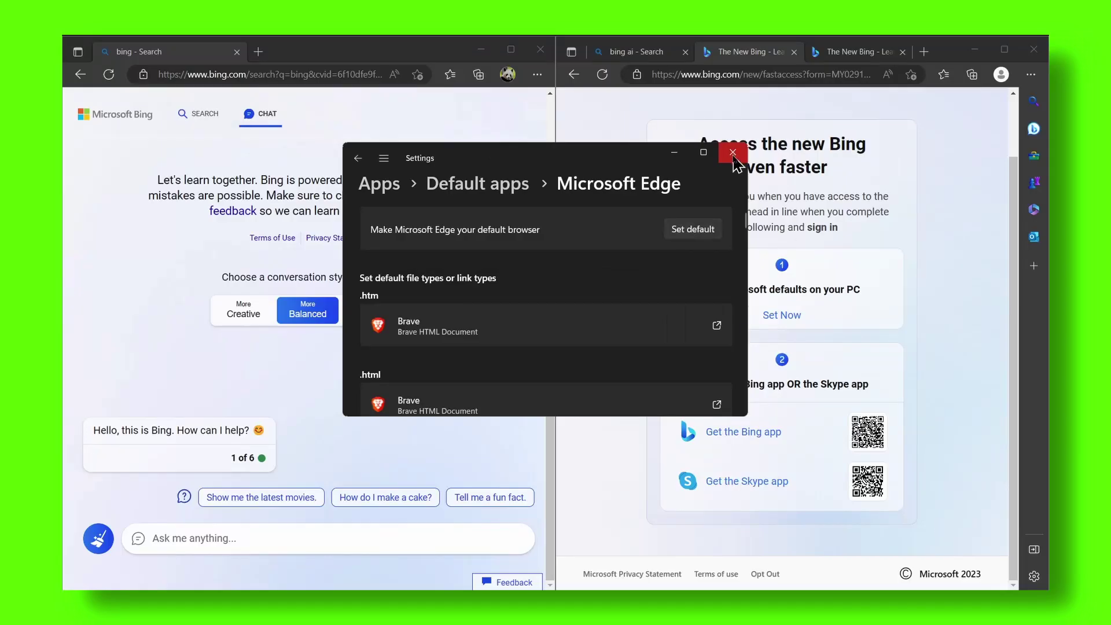
Step: Back in Edge, review the 'Set Microsoft defaults' step, then show the left window's 'bing' search results
{"action": "left_click", "coordinate": [652, 244]}
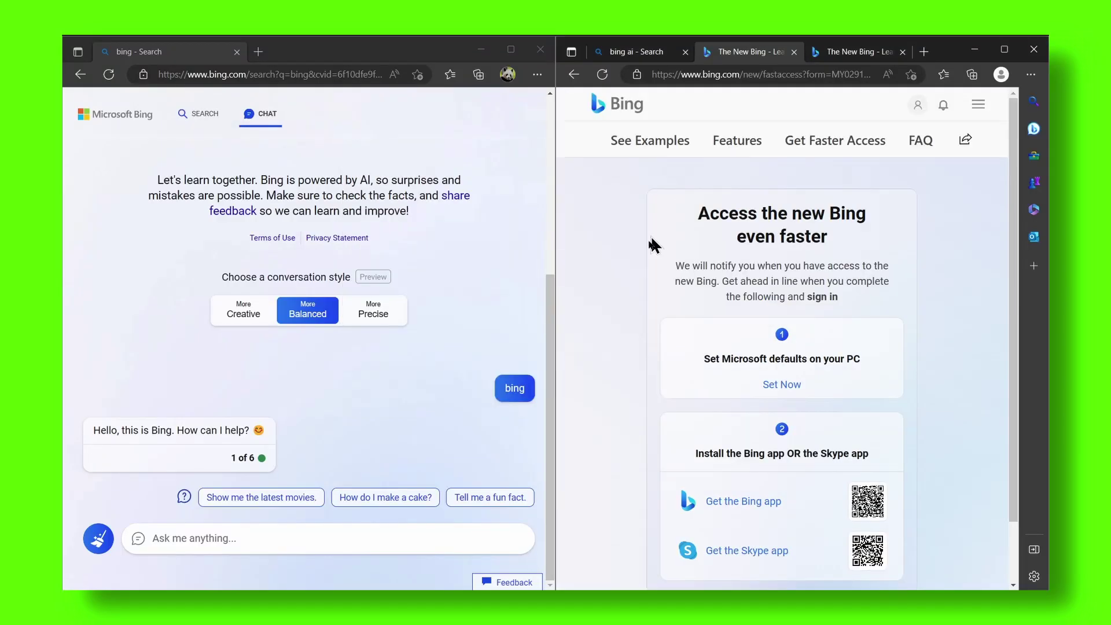
{"action": "scroll", "coordinate": [738, 316], "scroll_direction": "down", "scroll_amount": 2}
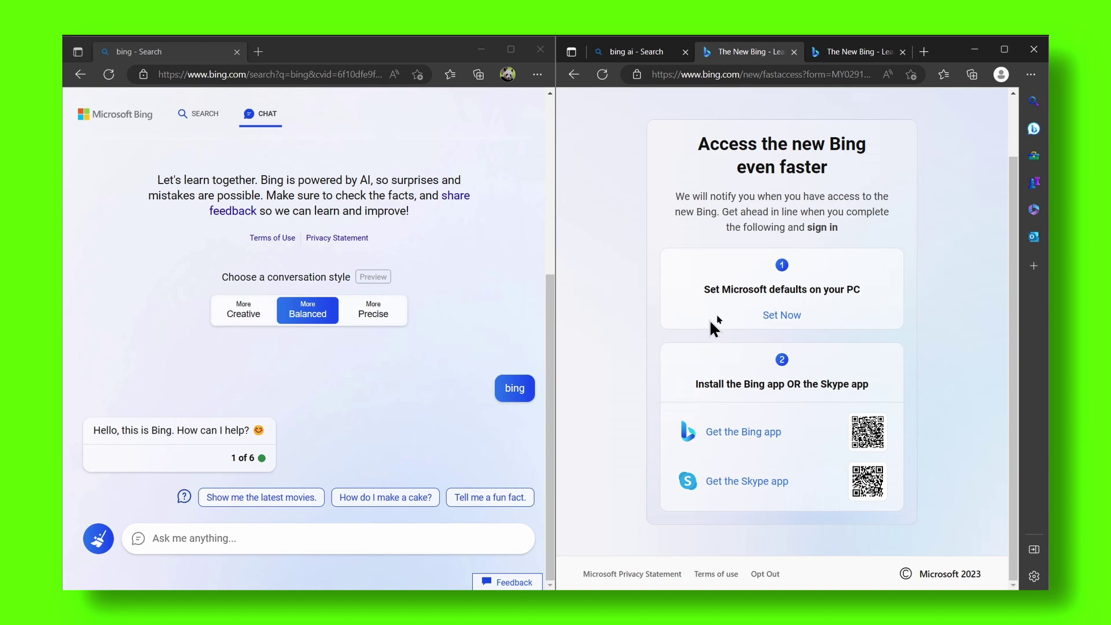
{"action": "double_click", "coordinate": [762, 287]}
{"action": "triple_click", "coordinate": [762, 288]}
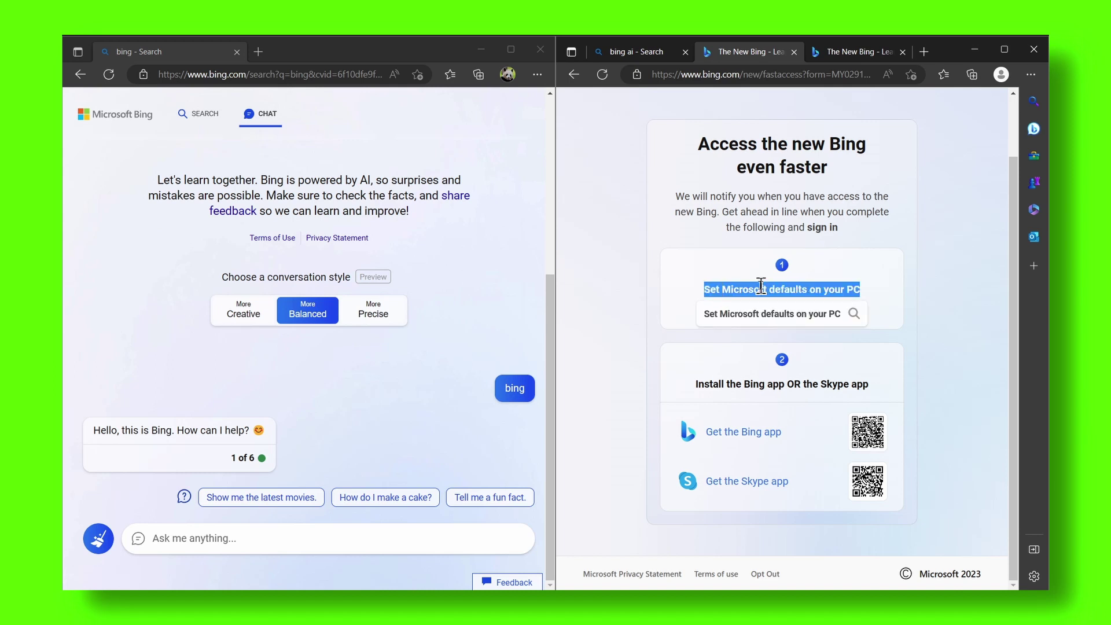
{"action": "left_click", "coordinate": [761, 285]}
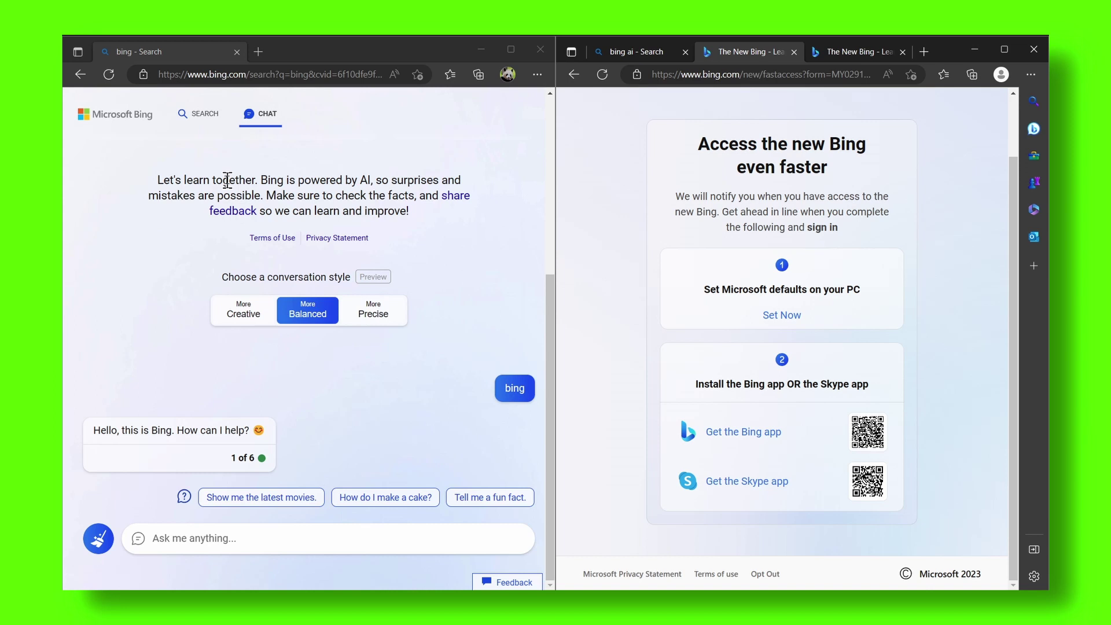
{"action": "left_click", "coordinate": [205, 115]}
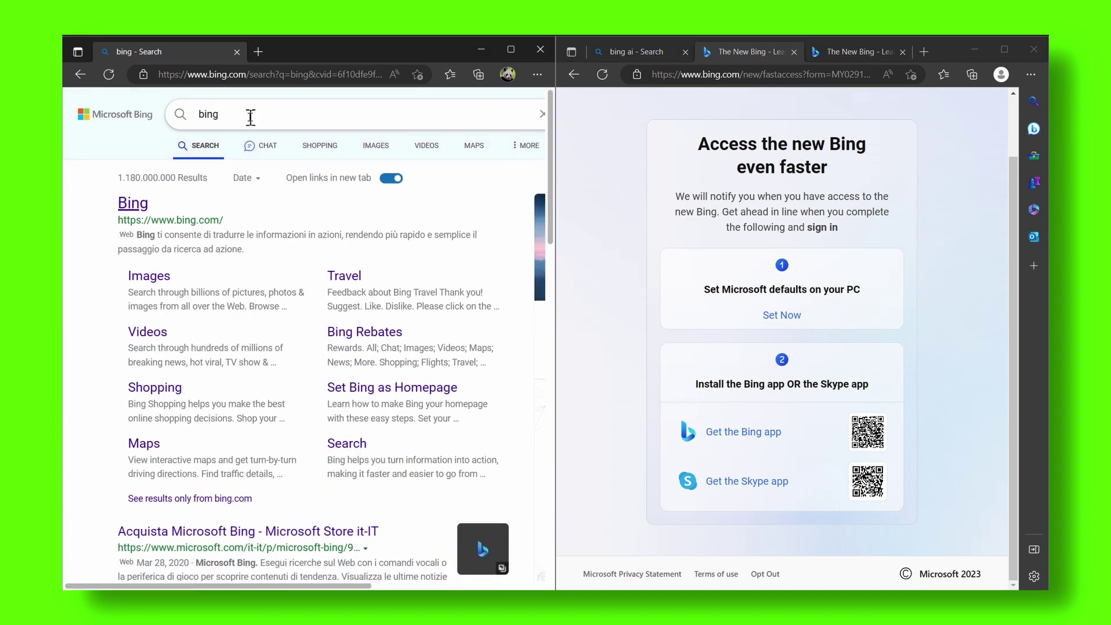
Step: Maximize the left Edge window with the 'bing' results and dismiss the suggestions
{"action": "left_click", "coordinate": [294, 116]}
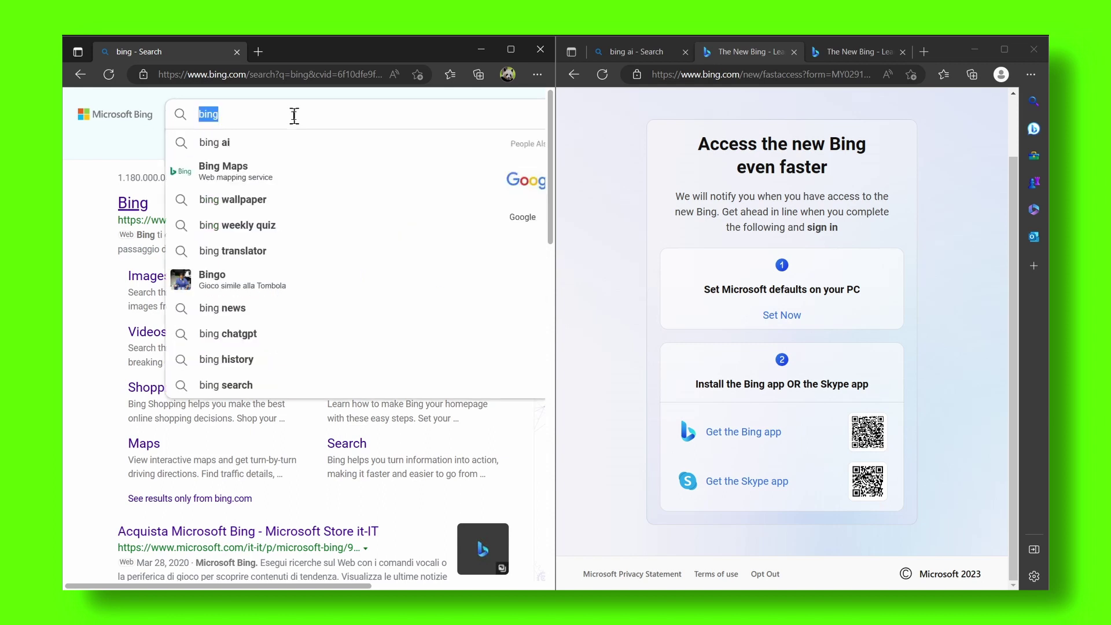
{"action": "left_click", "coordinate": [605, 149]}
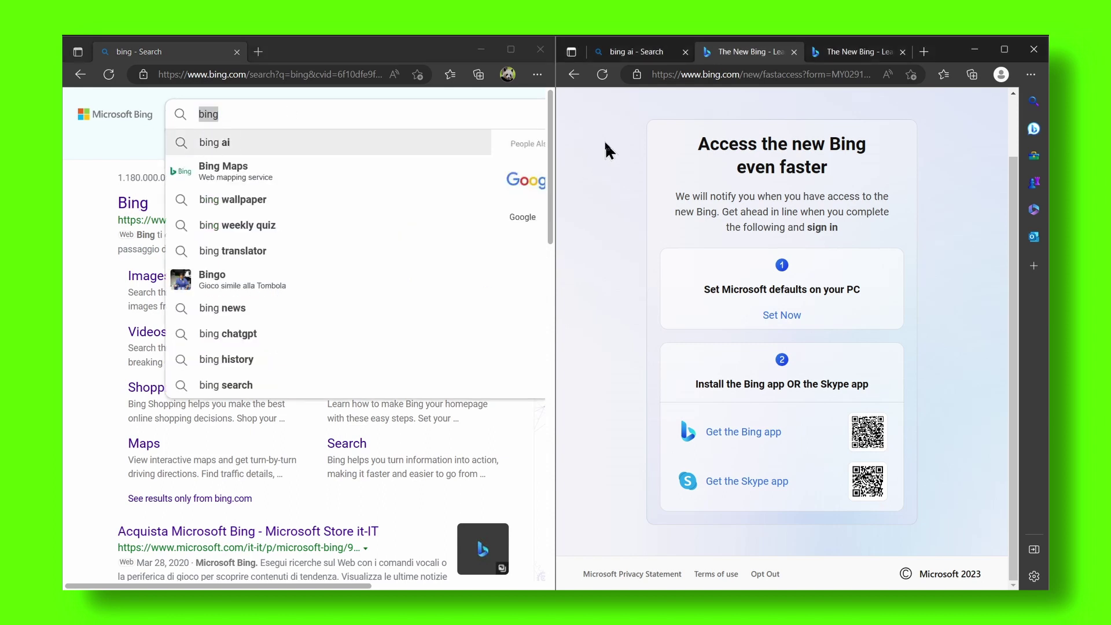
{"action": "left_click", "coordinate": [453, 108]}
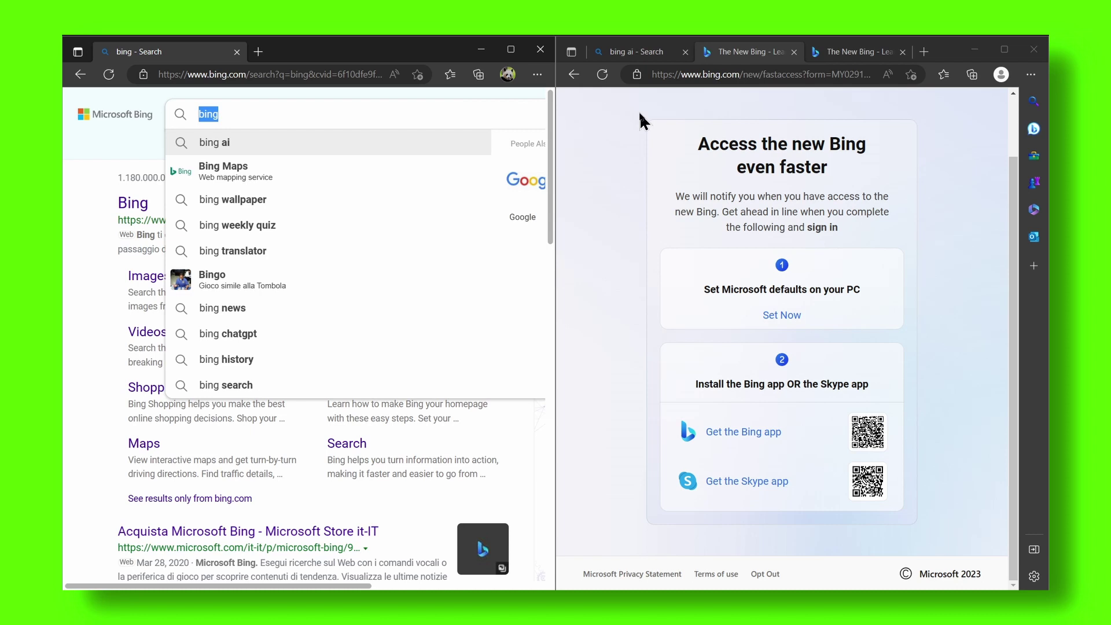
{"action": "left_click", "coordinate": [511, 49]}
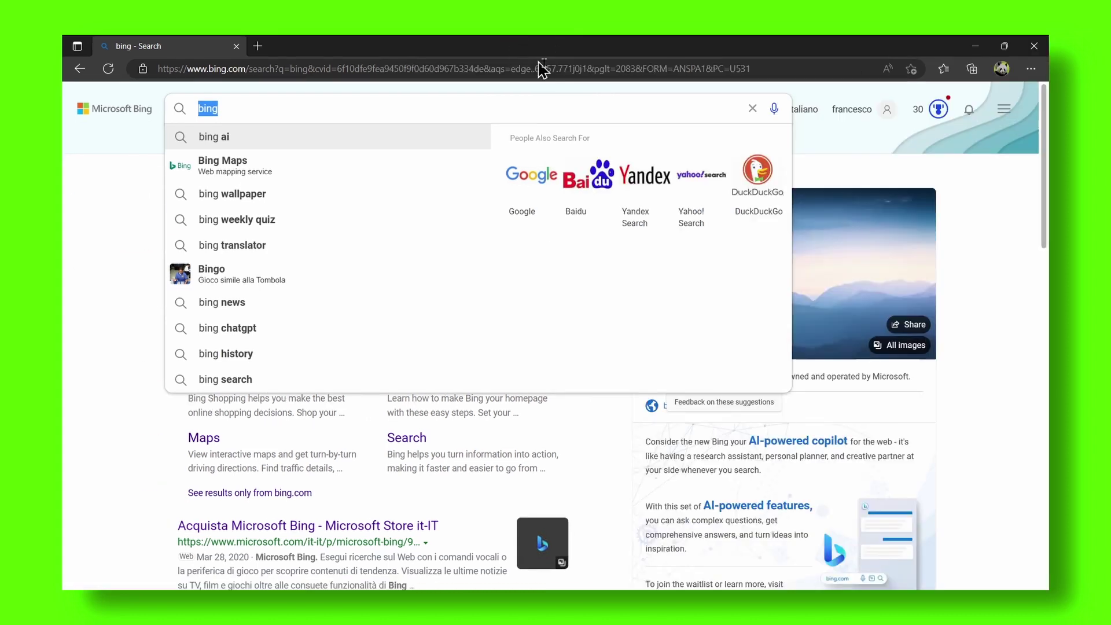
{"action": "left_click", "coordinate": [808, 128]}
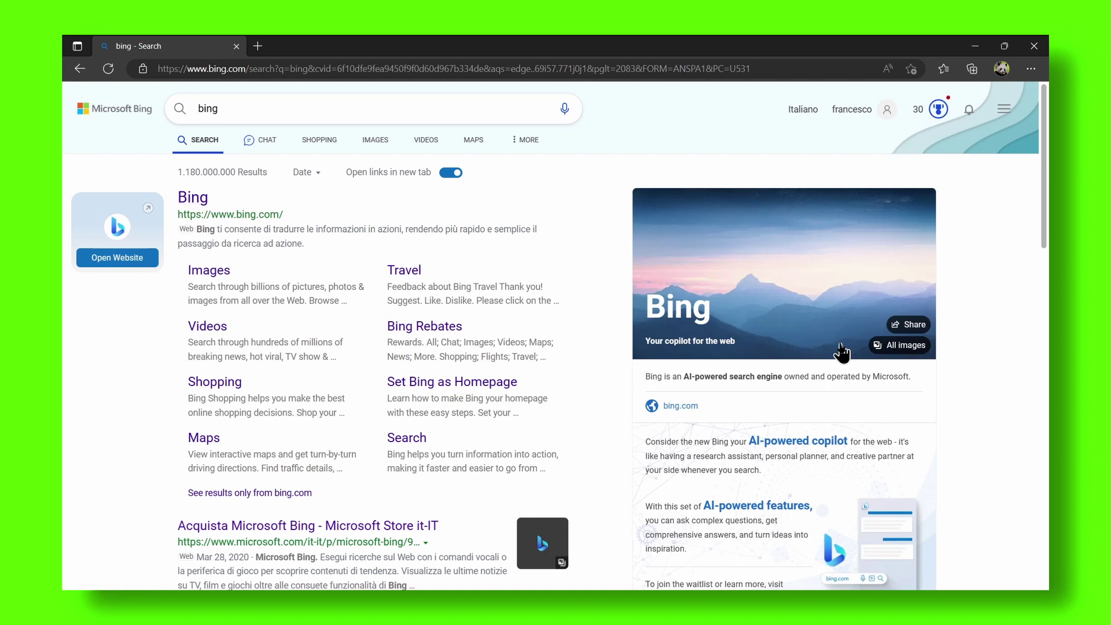
Step: Select and deselect the 'bing' query, closing the suggestions dropdown again
{"action": "left_click", "coordinate": [734, 588]}
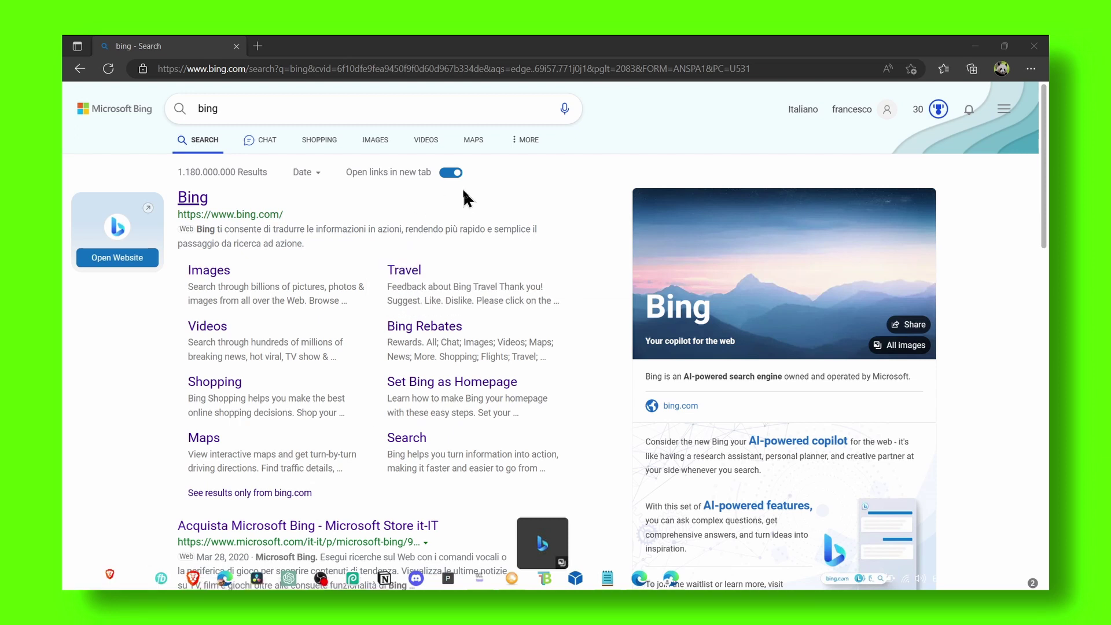
{"action": "left_click", "coordinate": [424, 110]}
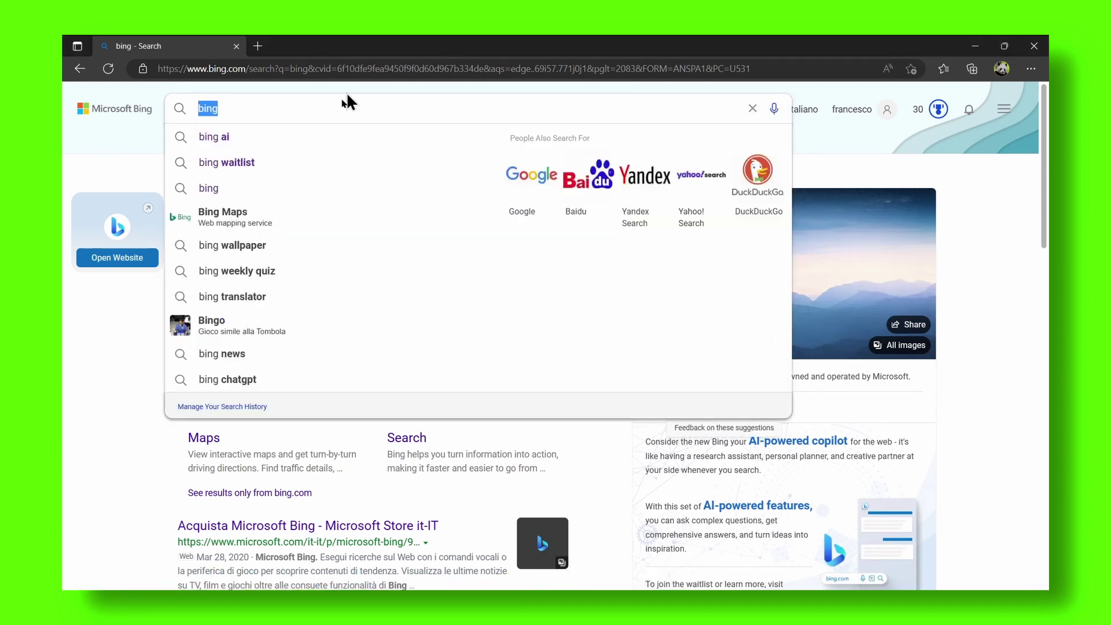
{"action": "left_click", "coordinate": [556, 104]}
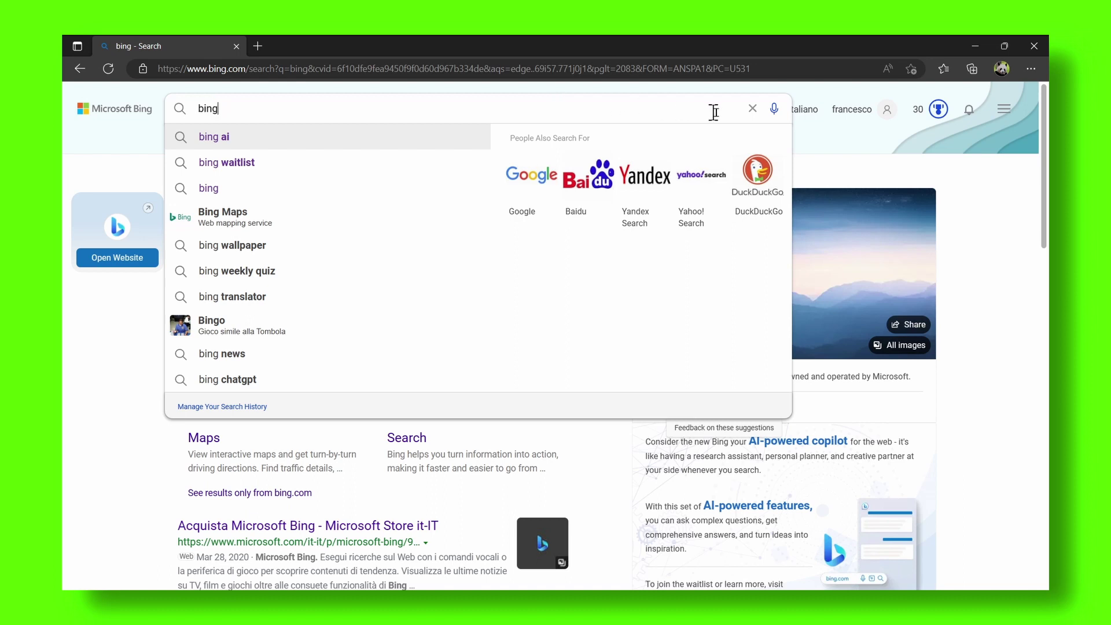
{"action": "left_click", "coordinate": [808, 136]}
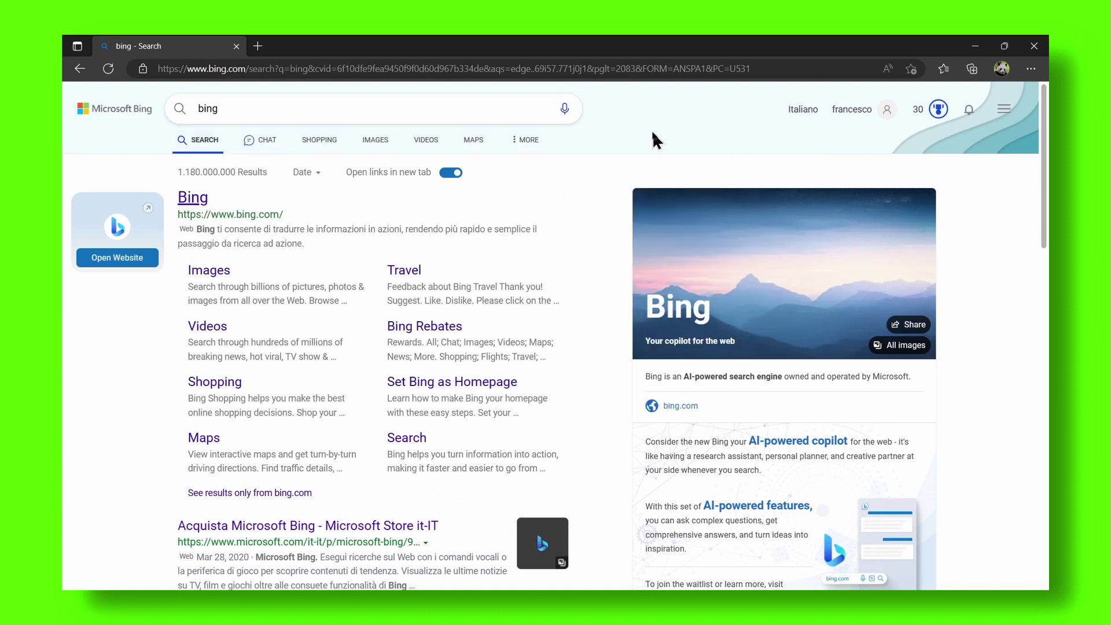